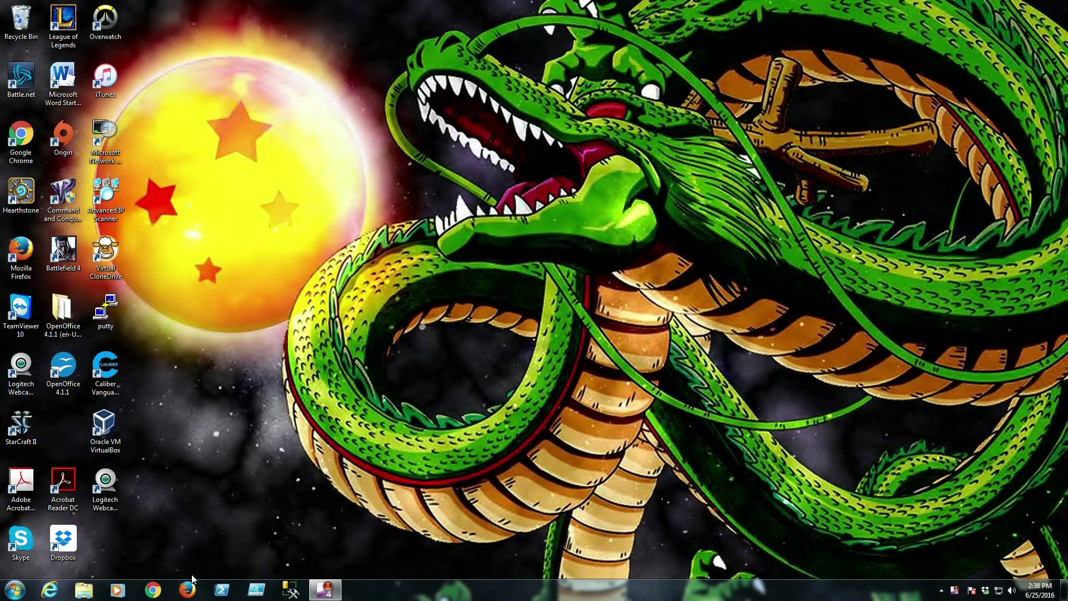
# In Firefox, search for 'mozilla thunderbird' and open the official Thunderbird website.
pyautogui.click(189, 590)
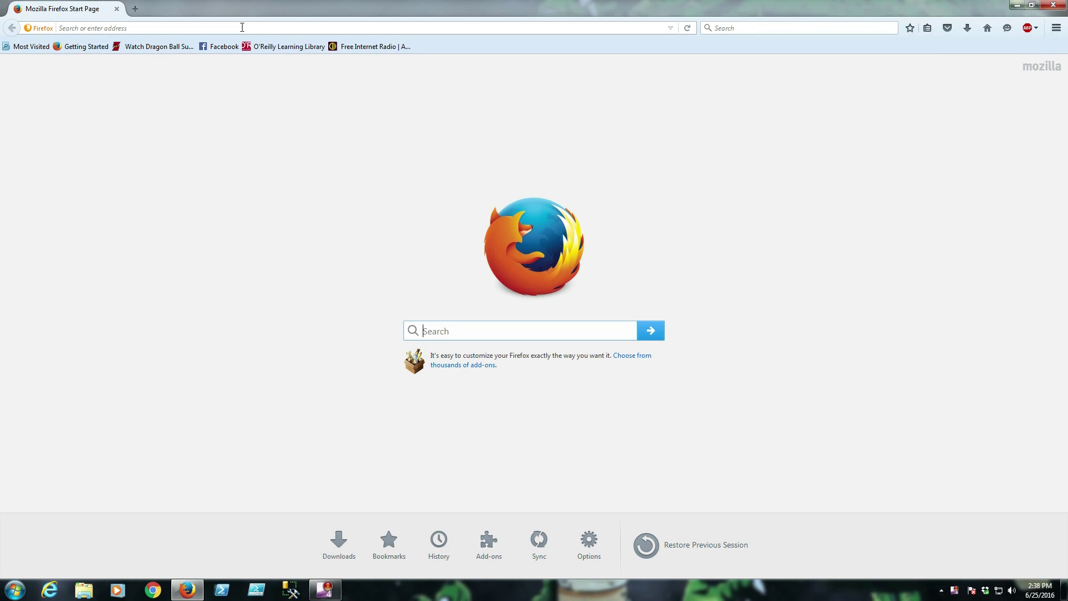
pyautogui.click(242, 27)
pyautogui.write('mozil')
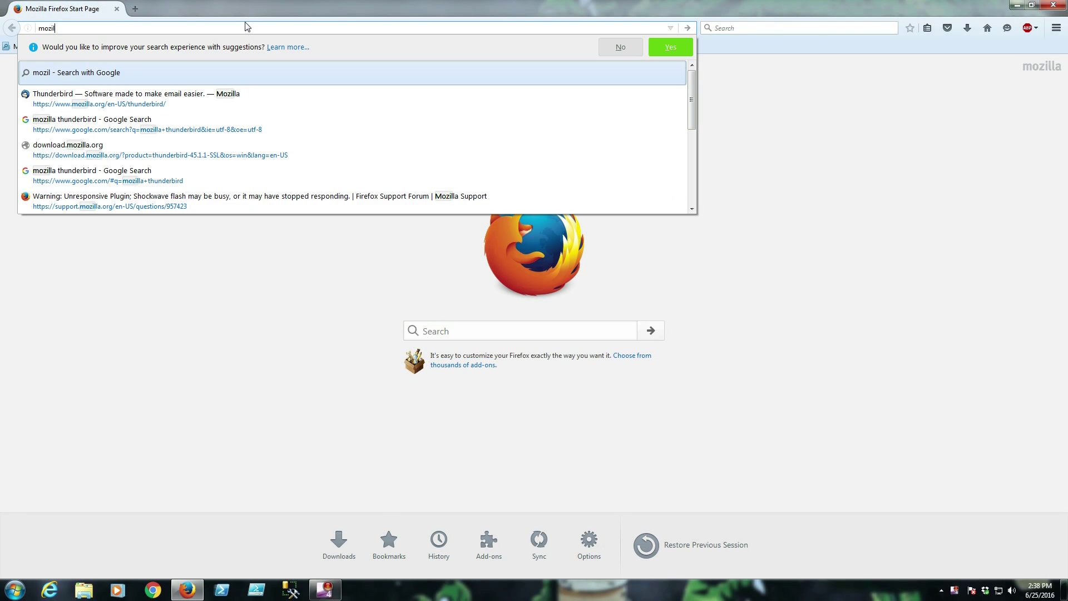
pyautogui.write('la thunderi')
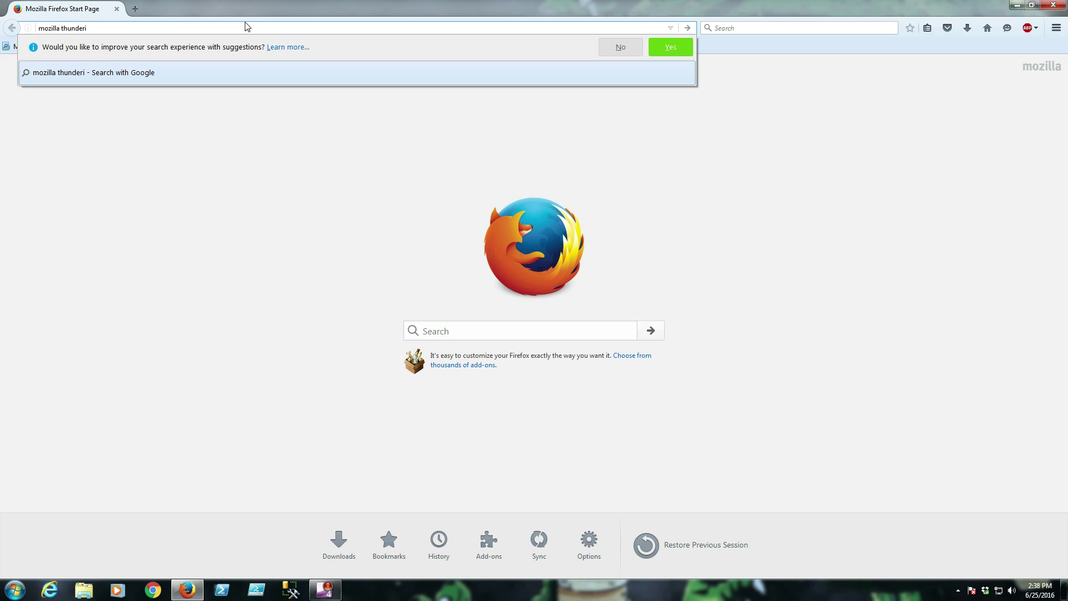
pyautogui.write('bird')
pyautogui.press('Return')
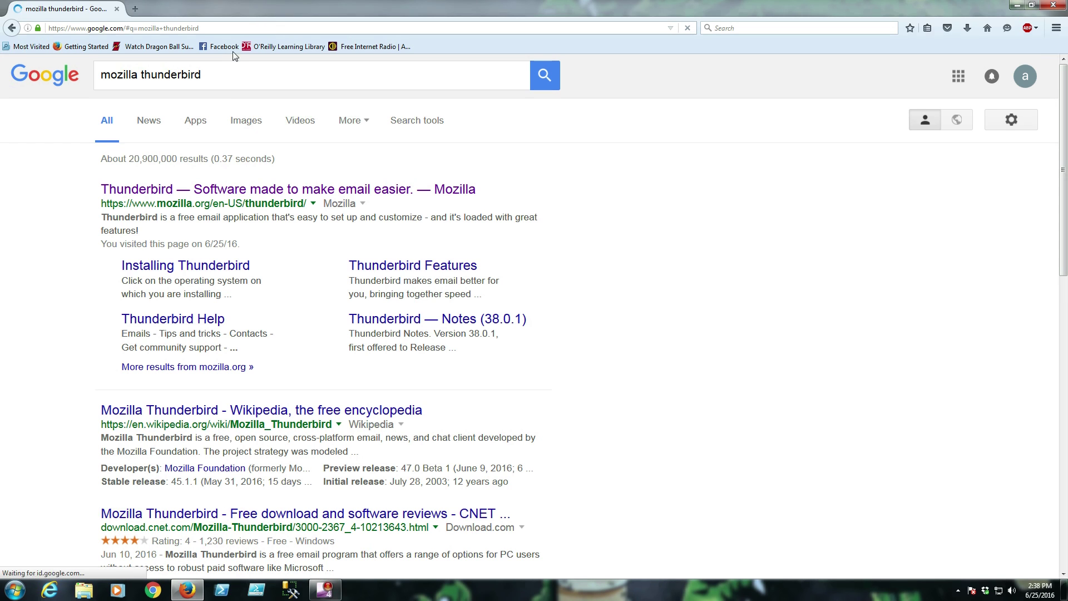
pyautogui.click(234, 190)
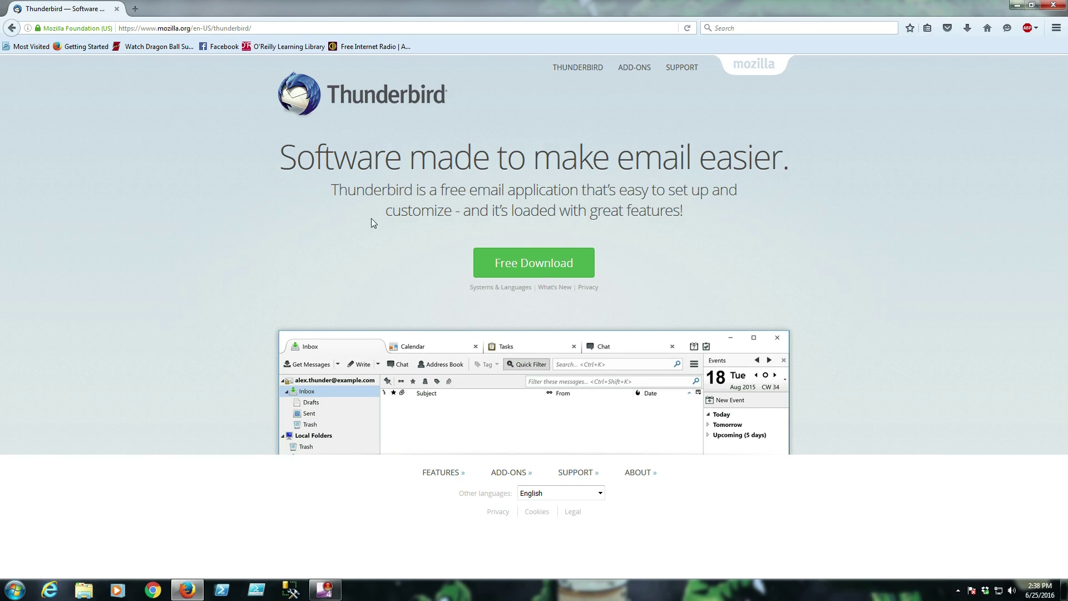
# Save Thunderbird Setup 45.1.1.exe to Downloads, replacing the old copy, and check the finished download.
pyautogui.click(534, 266)
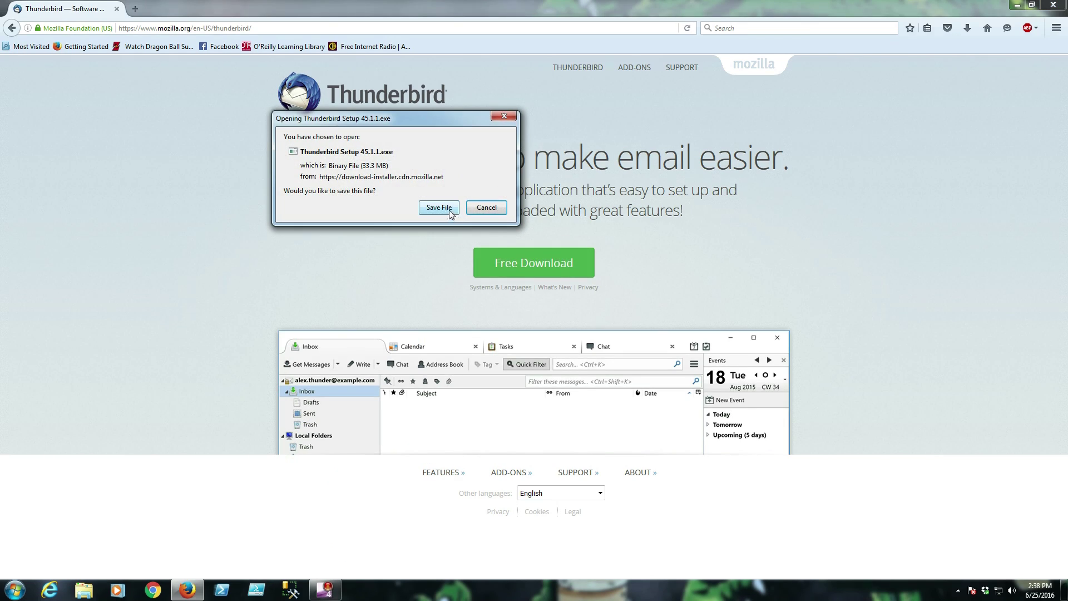
pyautogui.click(440, 207)
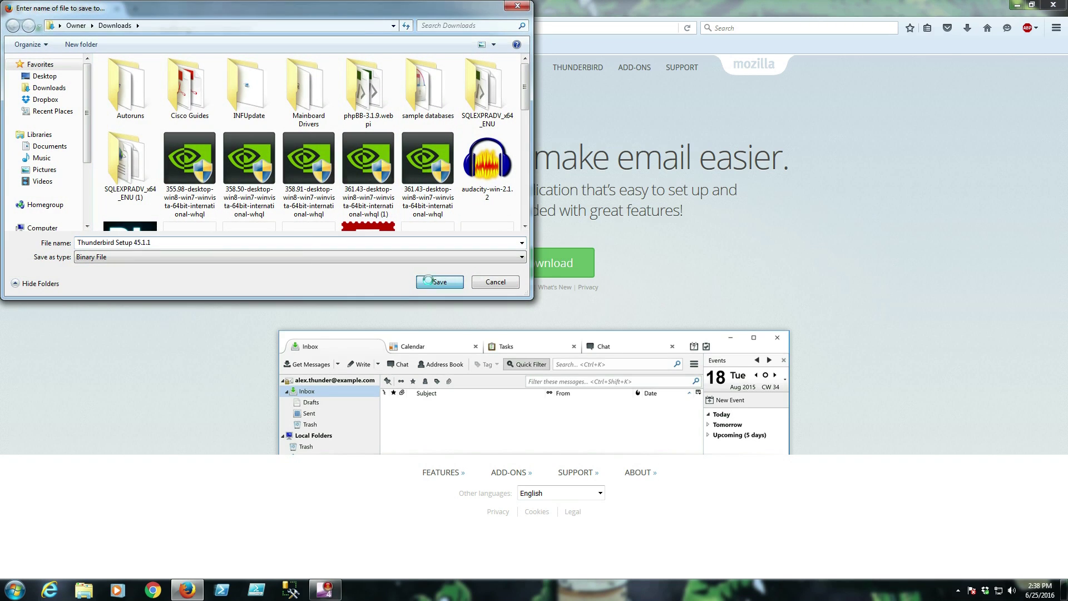
pyautogui.click(435, 281)
pyautogui.click(570, 297)
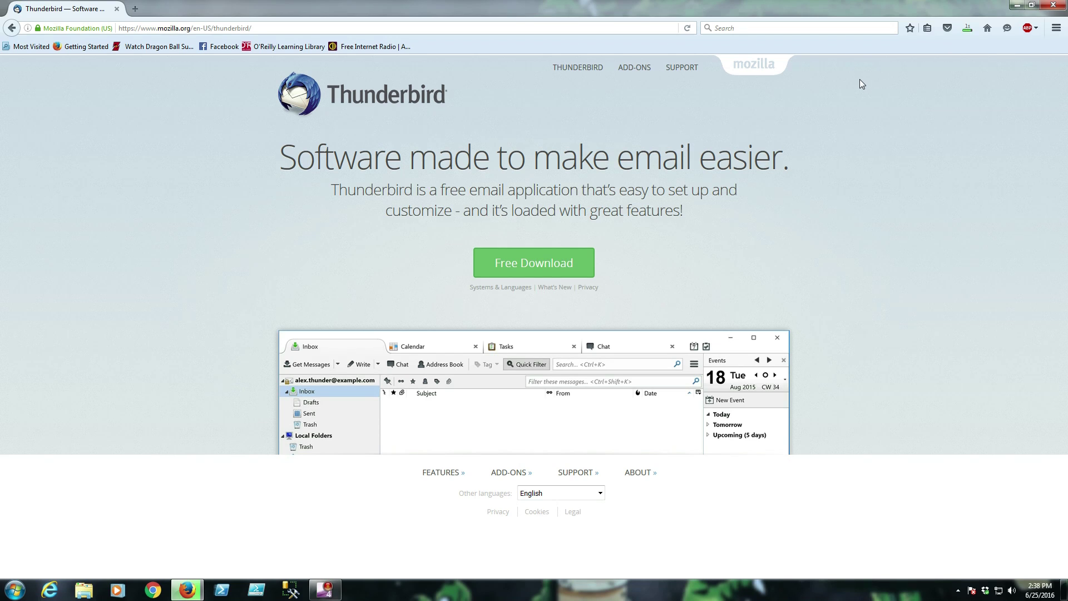
pyautogui.click(968, 29)
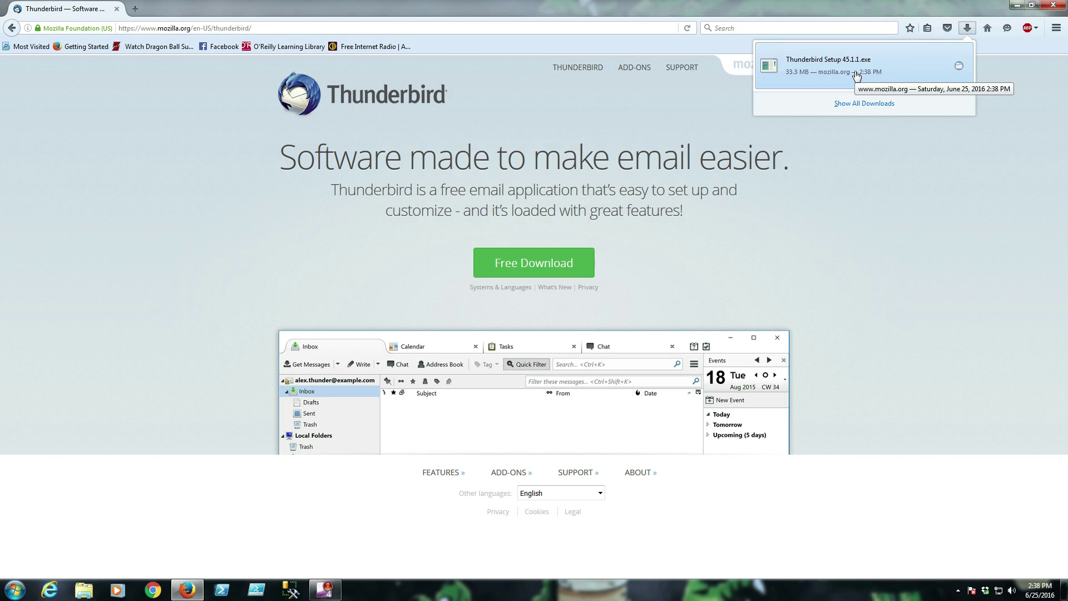
pyautogui.click(84, 591)
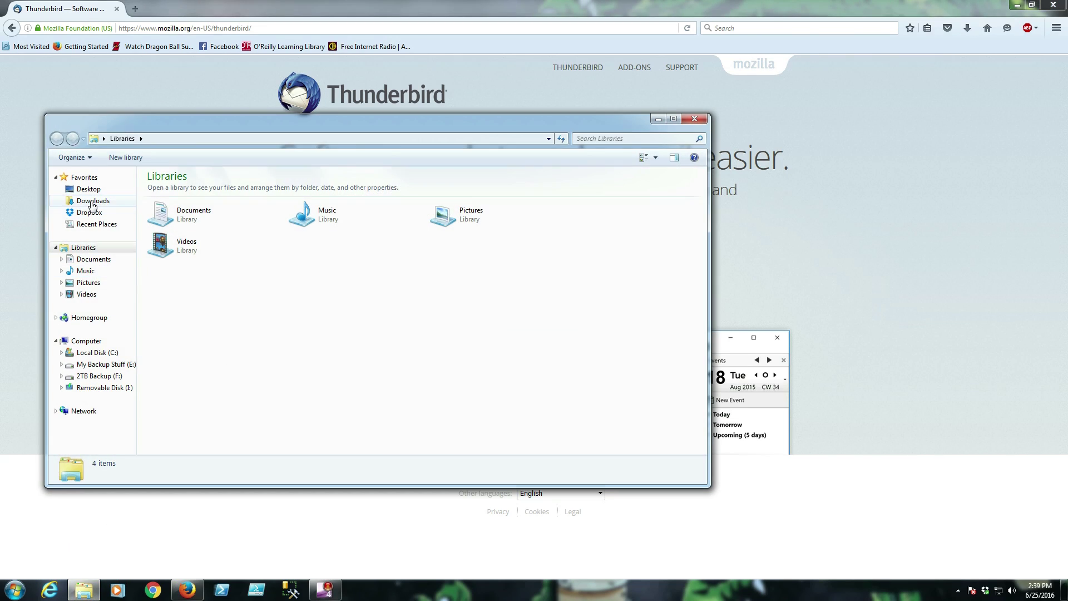
# Run the Thunderbird Setup 45.1.1 installer from the Downloads folder.
pyautogui.click(91, 201)
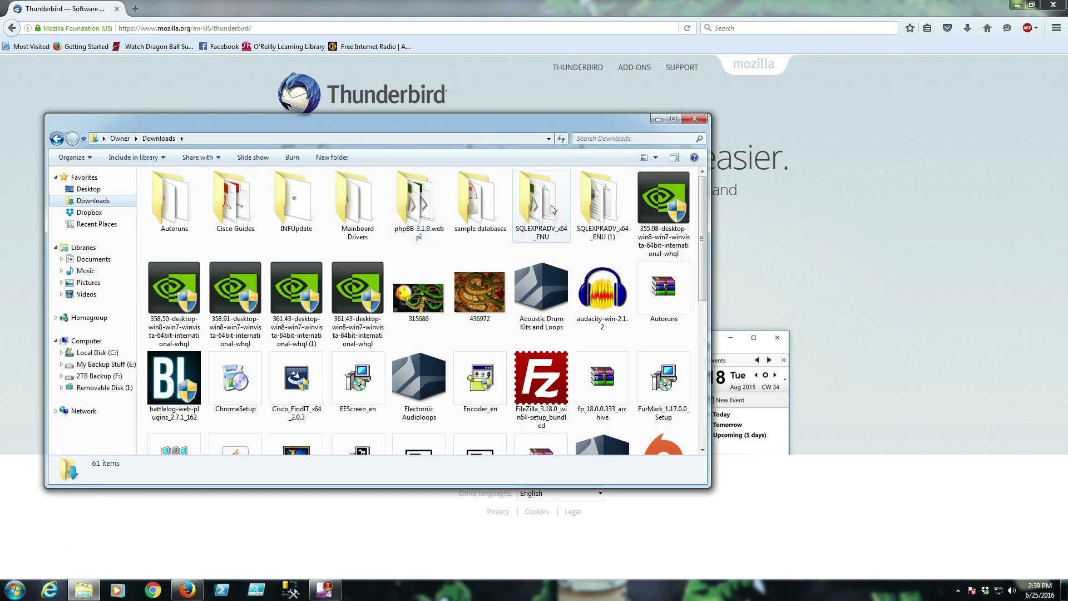
pyautogui.moveTo(703, 241); pyautogui.dragTo(706, 394)
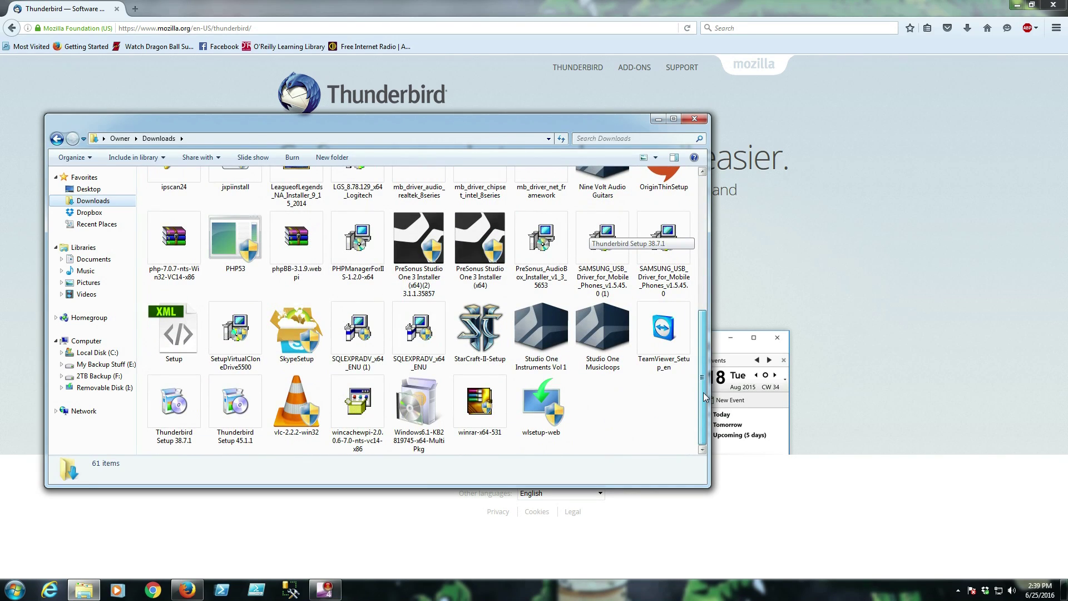
pyautogui.doubleClick(240, 405)
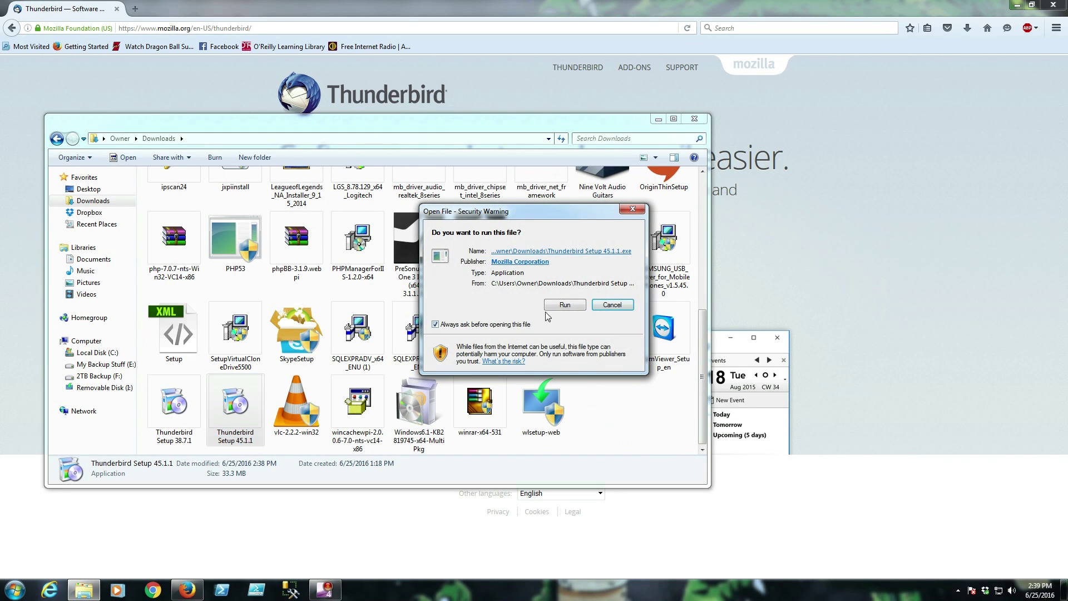
# Install Thunderbird with the Standard setup type and launch it when setup finishes.
pyautogui.click(565, 305)
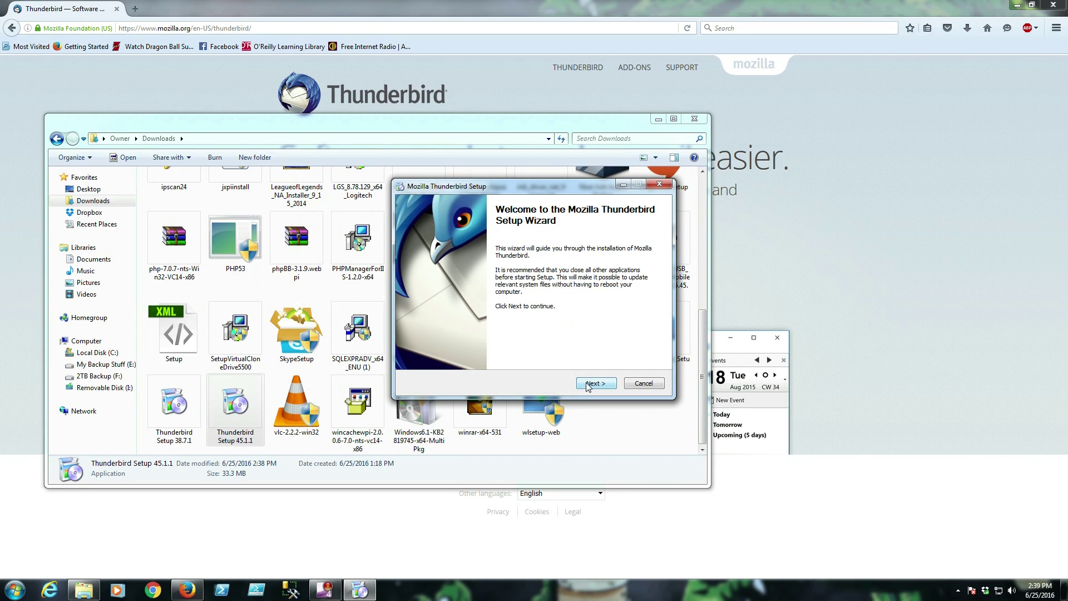
pyautogui.click(590, 385)
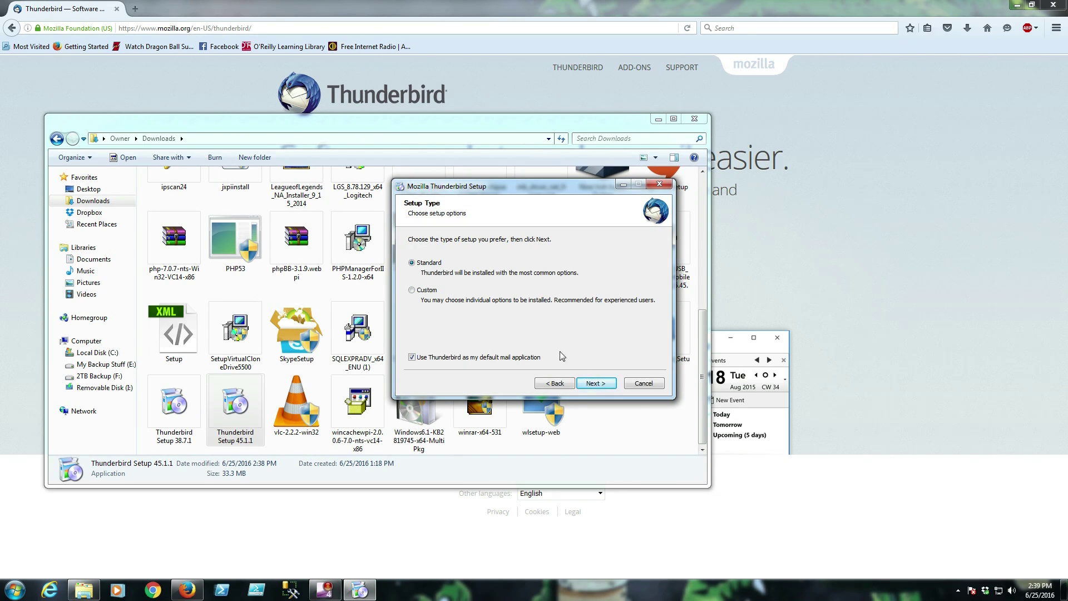
pyautogui.click(592, 386)
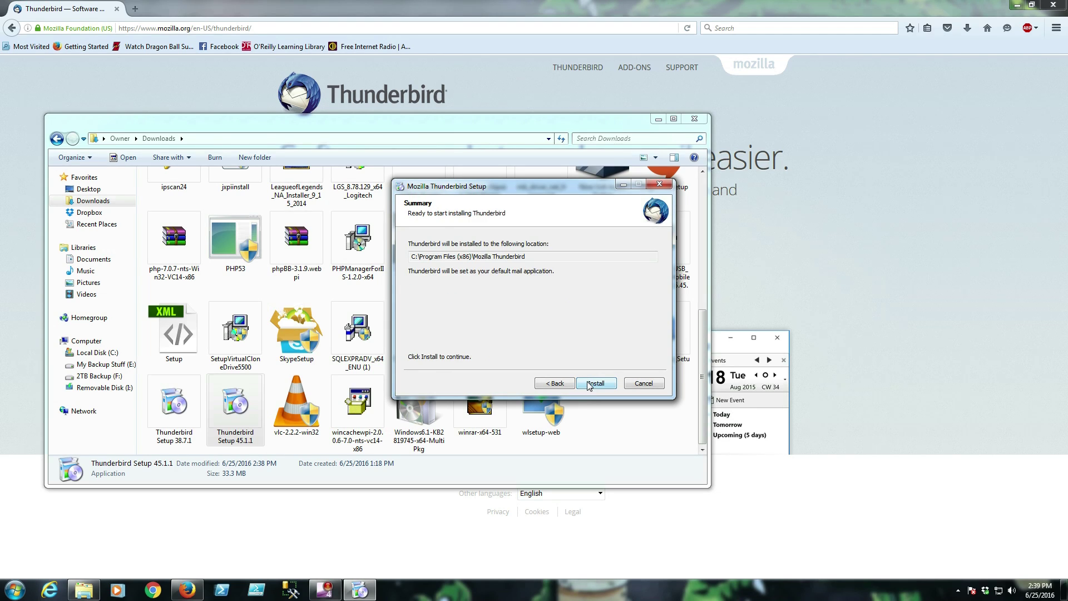
pyautogui.click(596, 383)
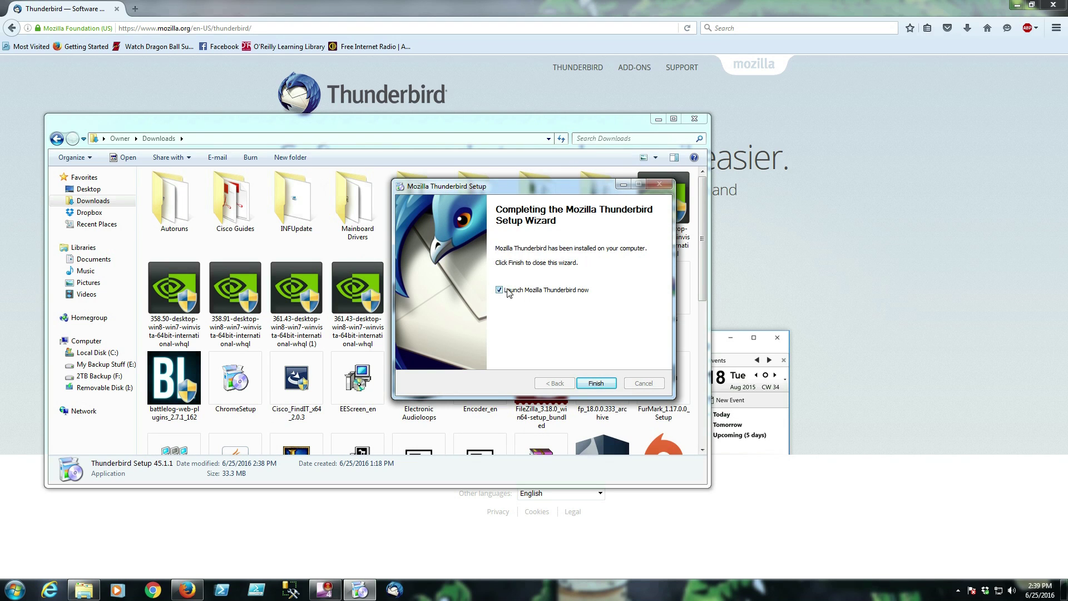
pyautogui.click(596, 384)
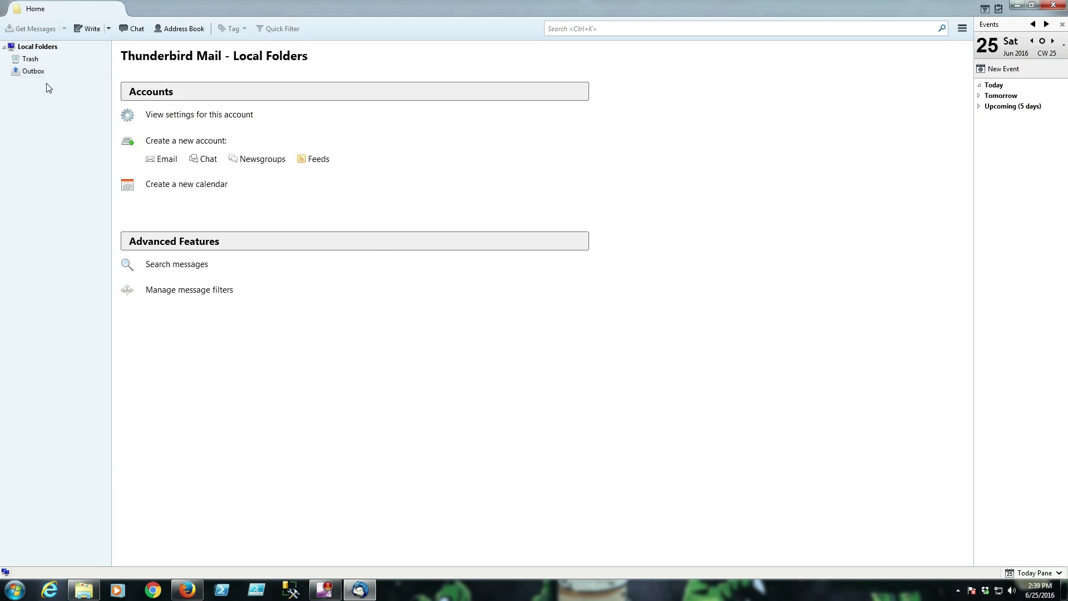
# Start a new email account, decline the gandi.net address offer, and choose an existing address.
pyautogui.click(38, 47)
pyautogui.click(167, 159)
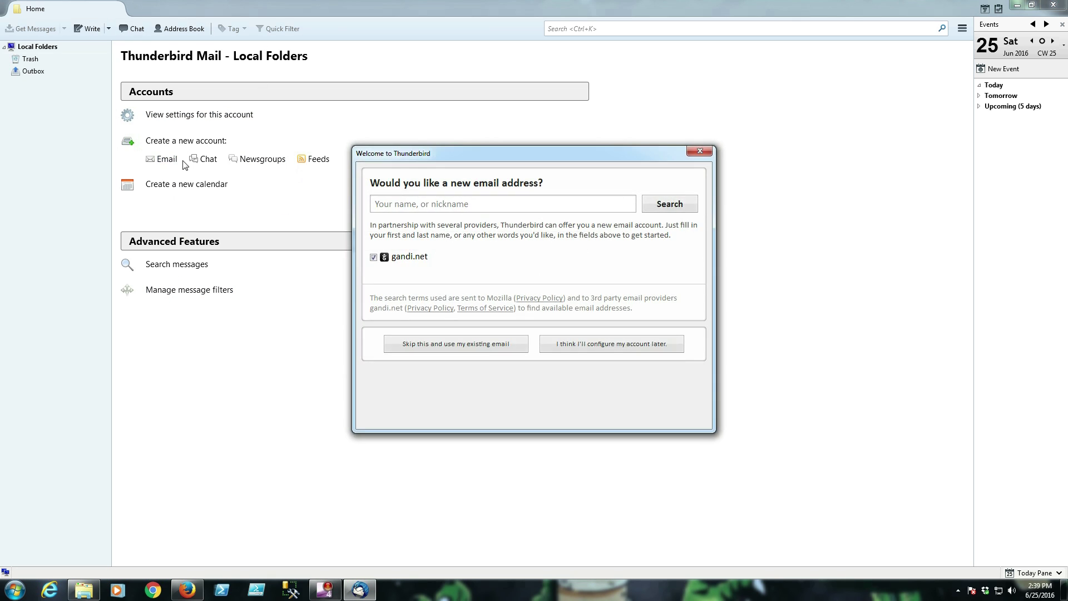
pyautogui.click(374, 257)
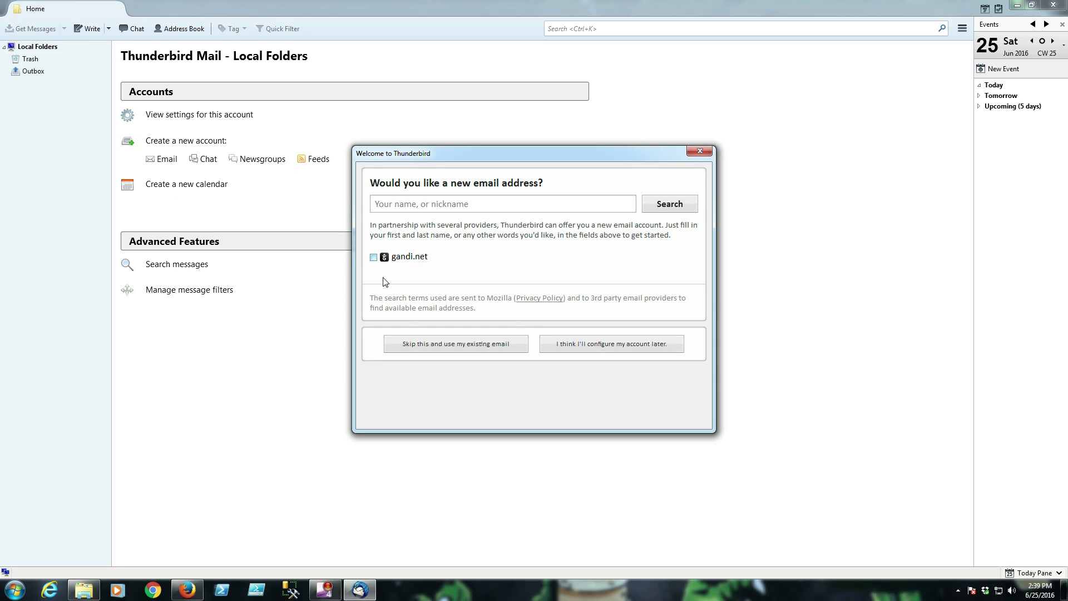
pyautogui.click(414, 346)
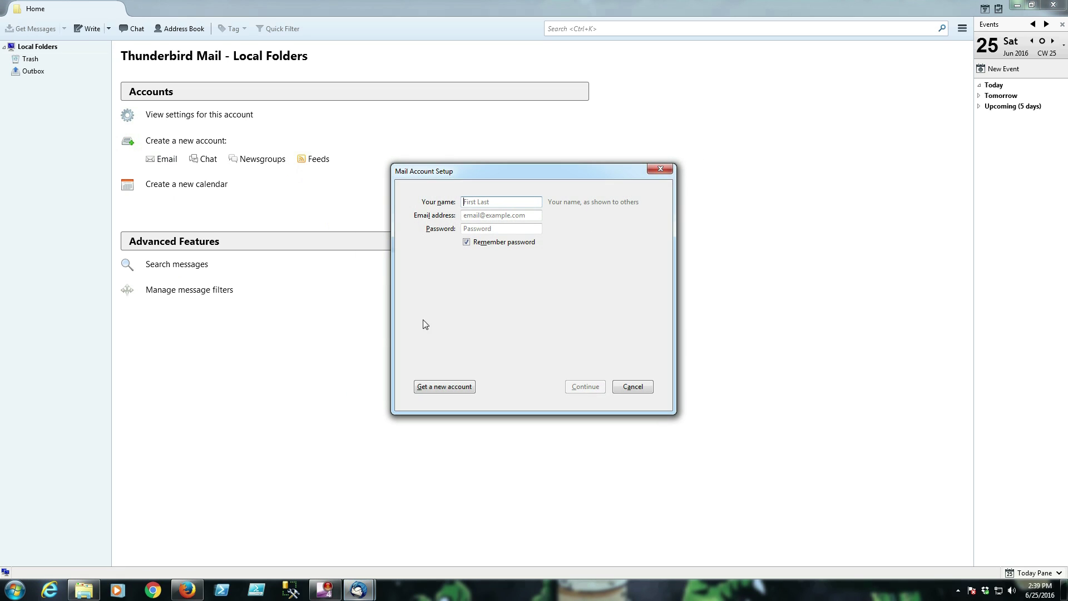
pyautogui.press('Tab')
pyautogui.write('z')
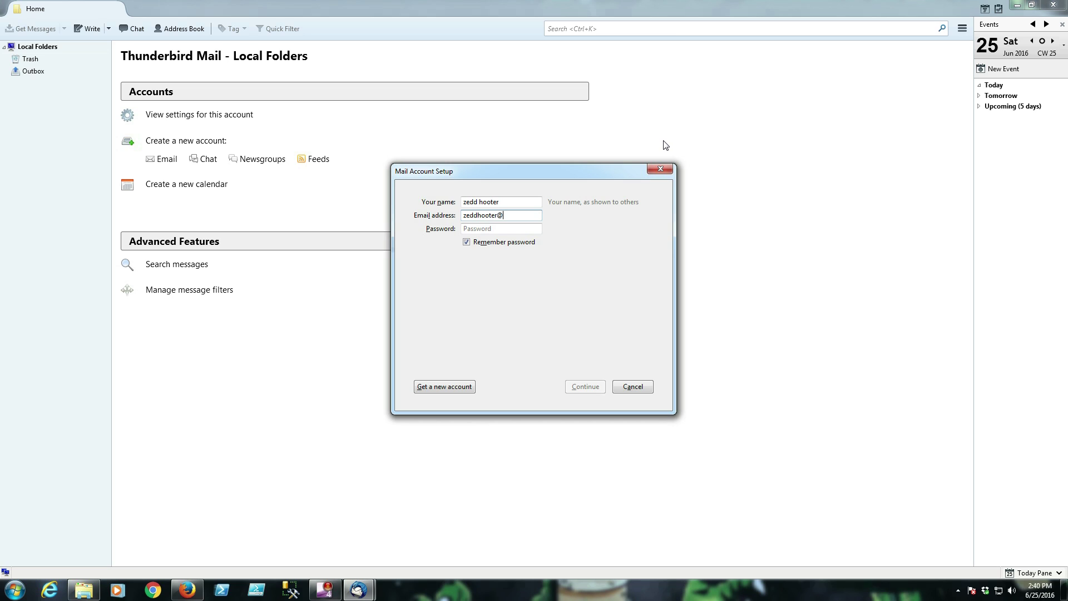
pyautogui.write('outlook.com')
pyautogui.press('Tab')
pyautogui.write('•••')
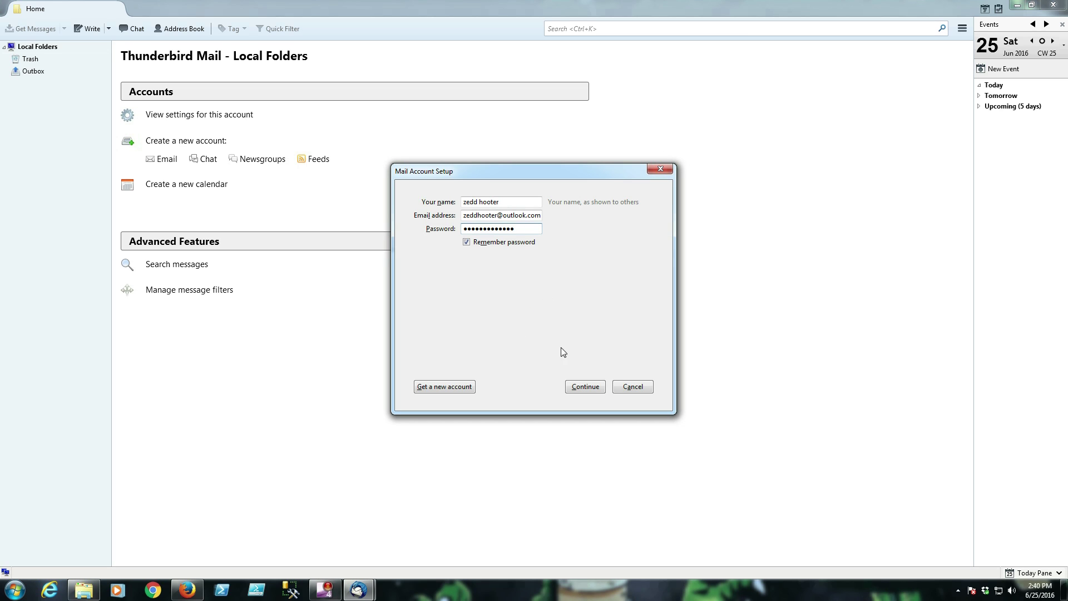
pyautogui.click(595, 390)
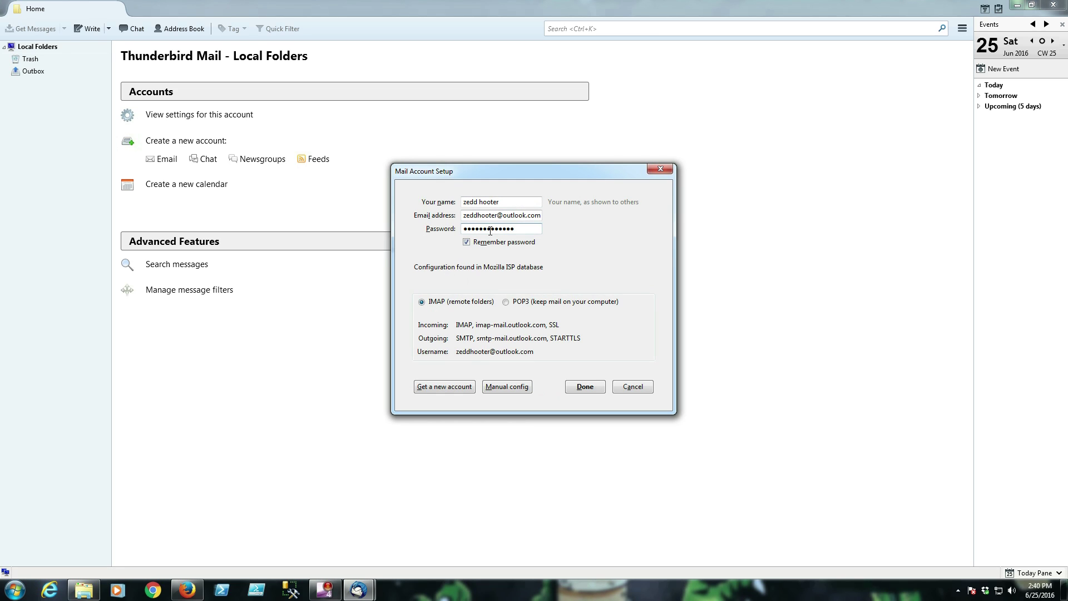
pyautogui.click(585, 386)
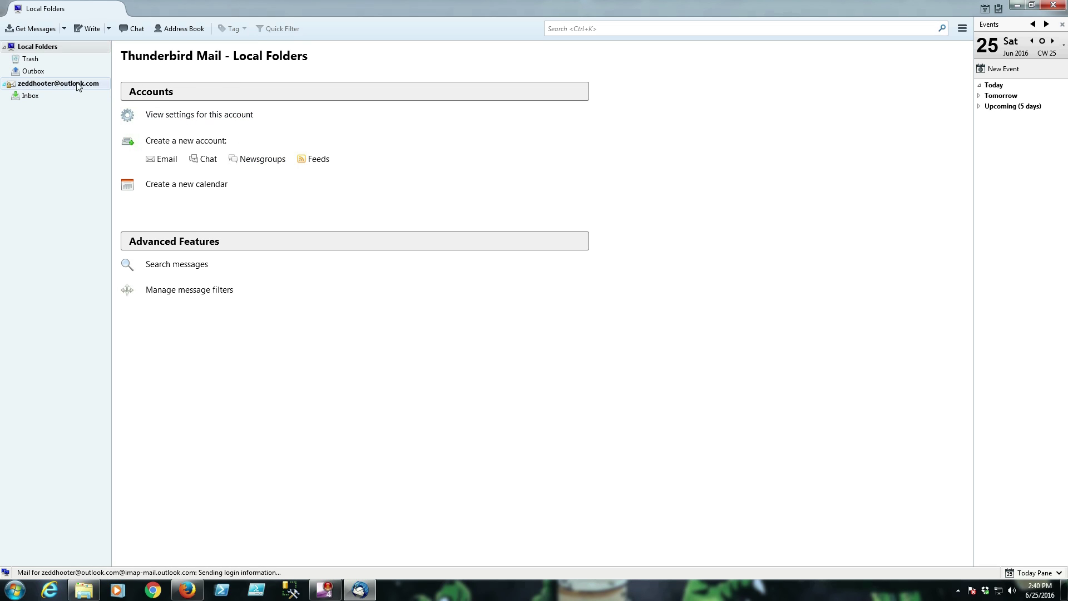
# View the Inbox, Junk and Deleted folders, return to the Inbox, and start a new message.
pyautogui.click(31, 95)
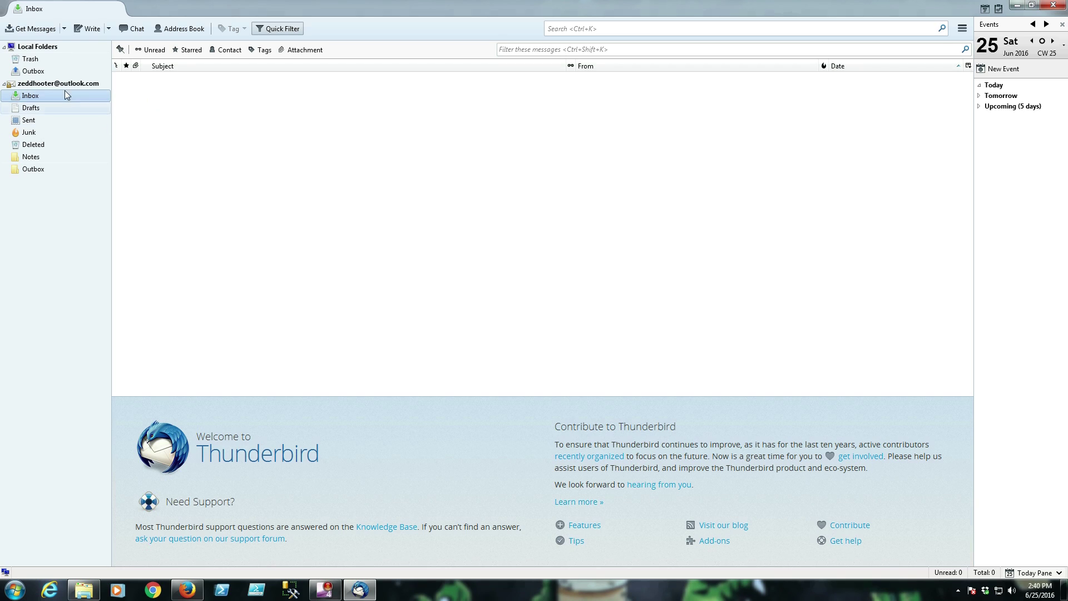
pyautogui.click(28, 132)
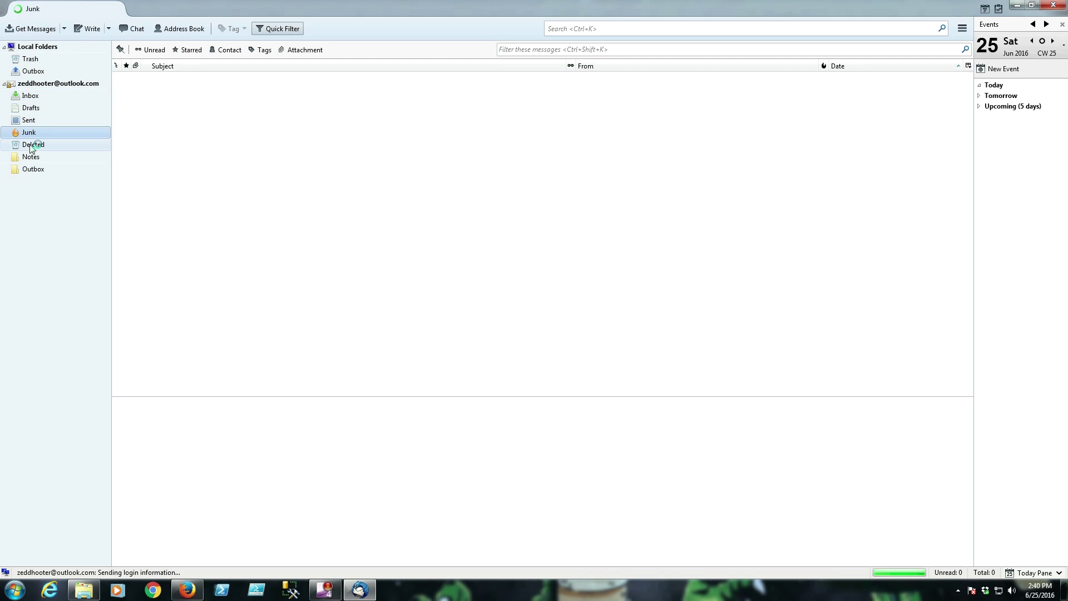
pyautogui.click(34, 144)
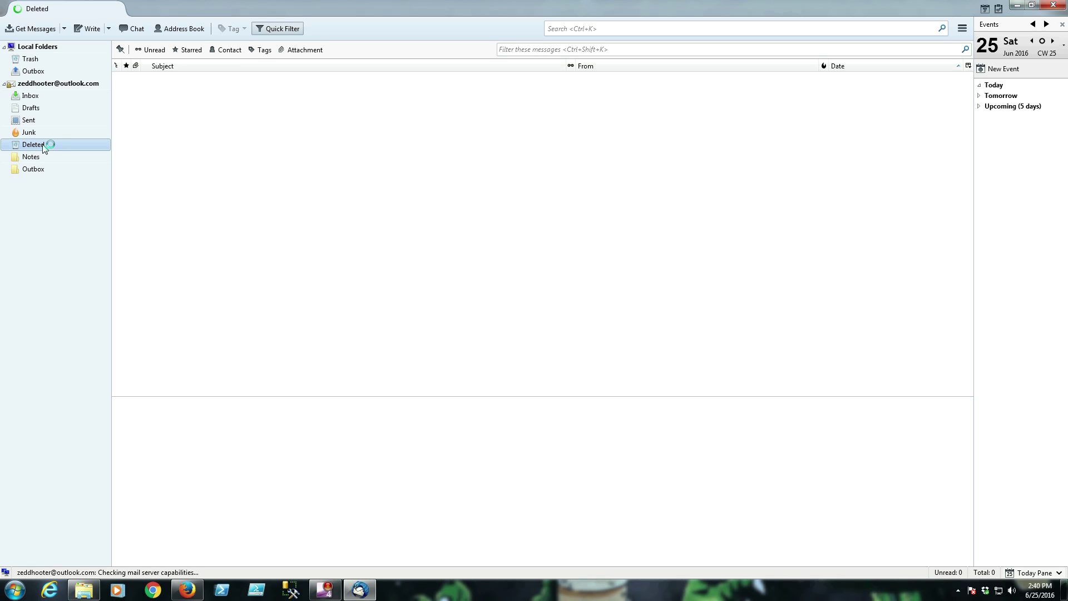
pyautogui.click(36, 96)
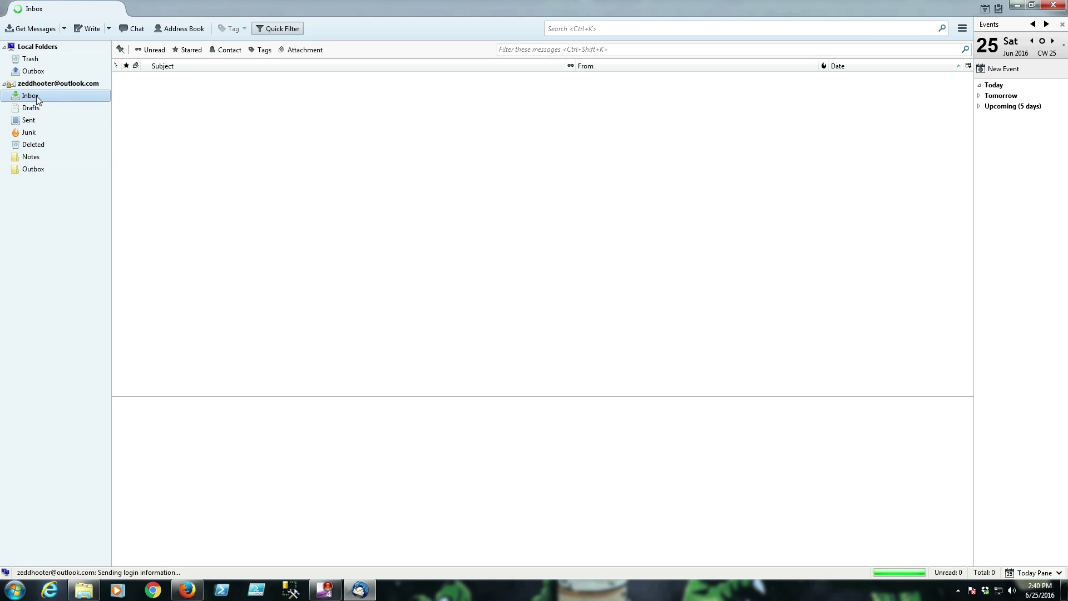
pyautogui.click(95, 32)
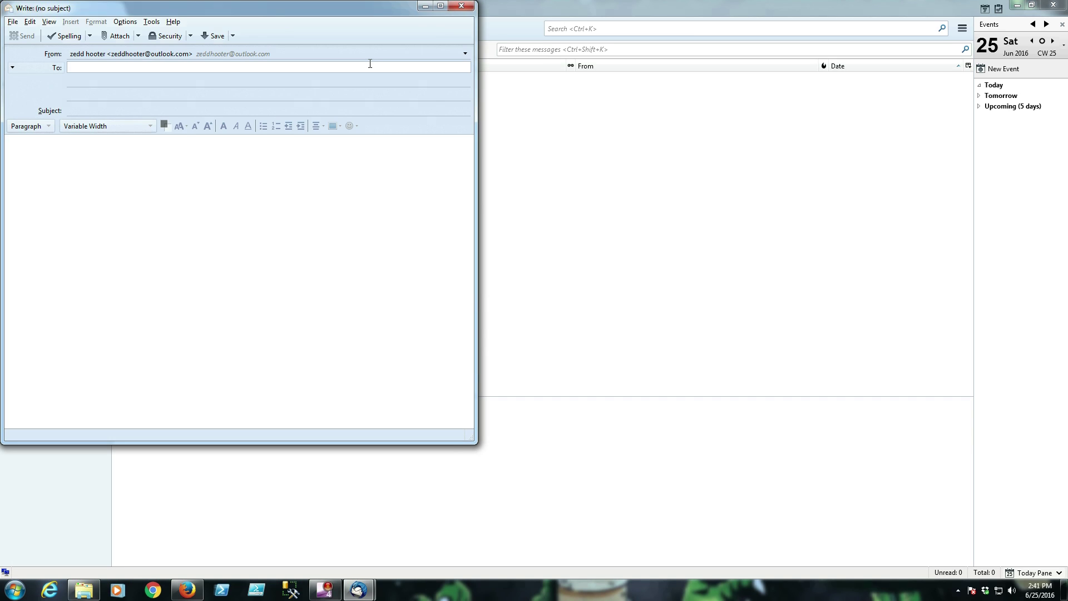
pyautogui.click(159, 110)
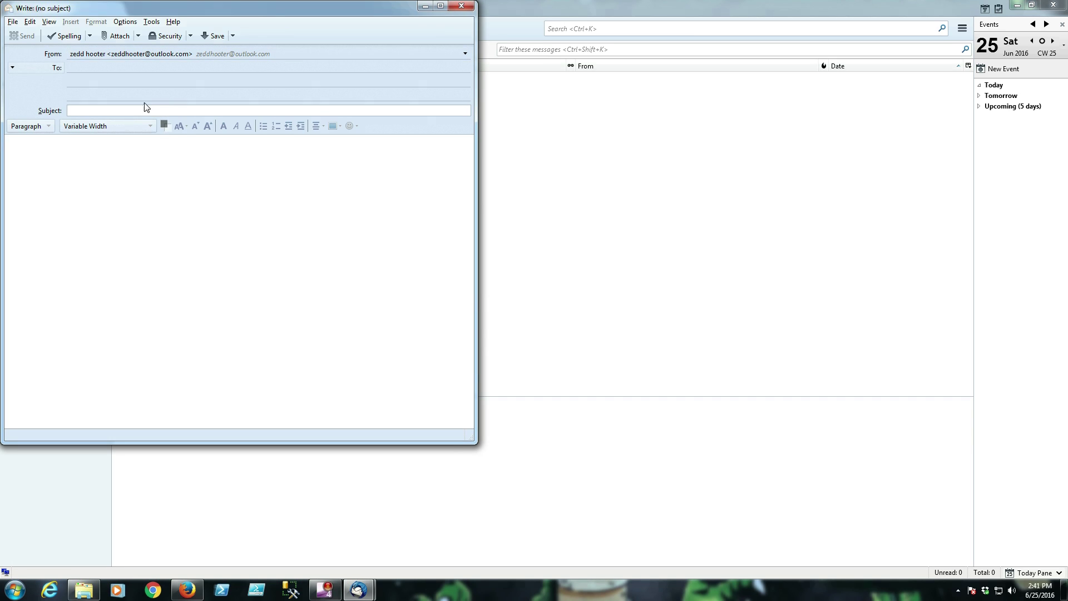
pyautogui.click(88, 192)
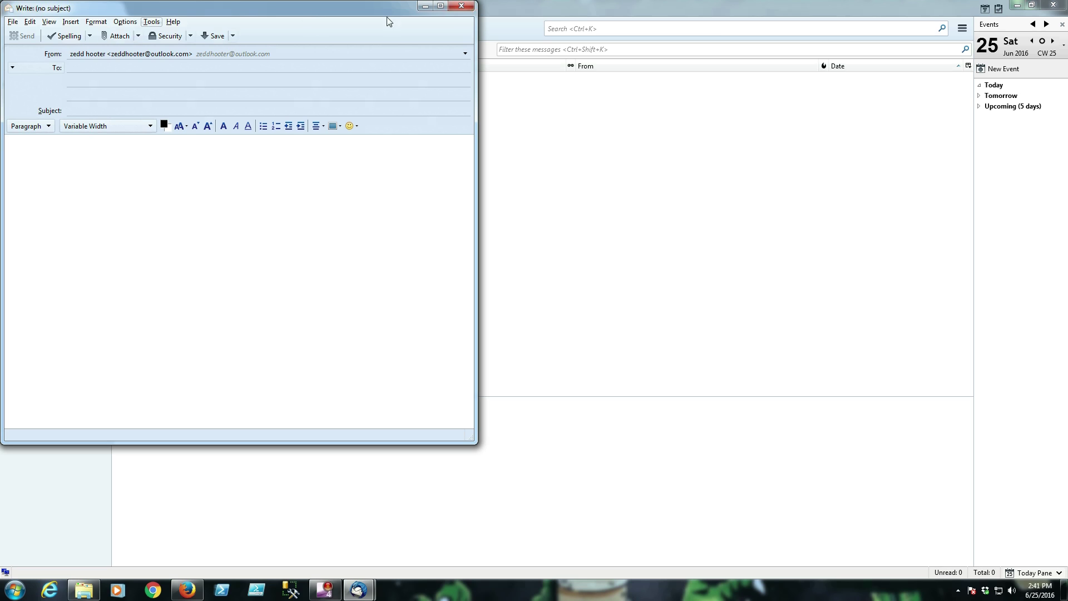
pyautogui.click(468, 8)
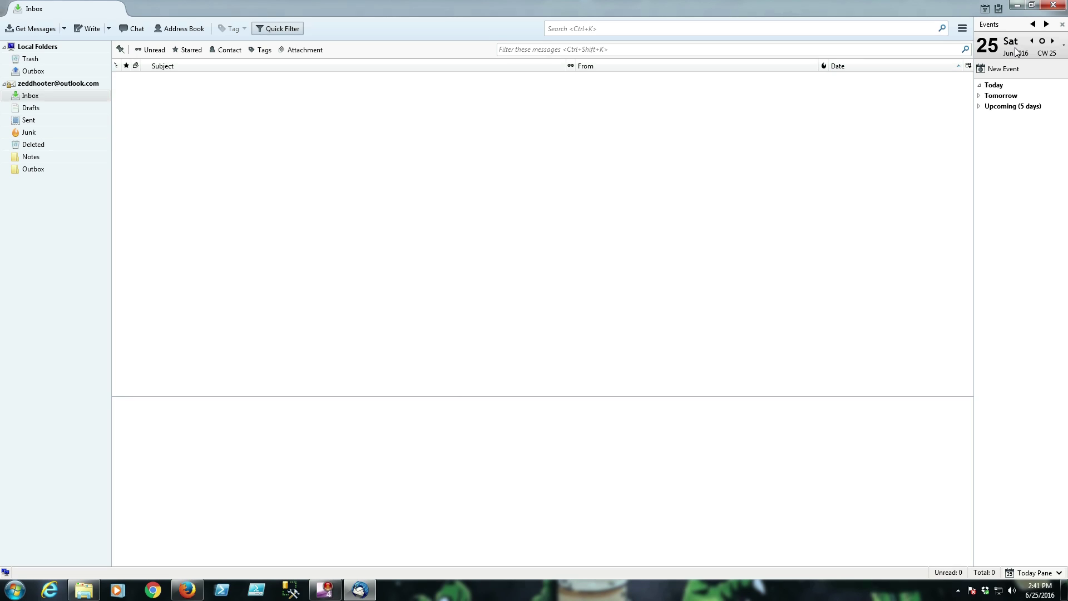
pyautogui.click(986, 10)
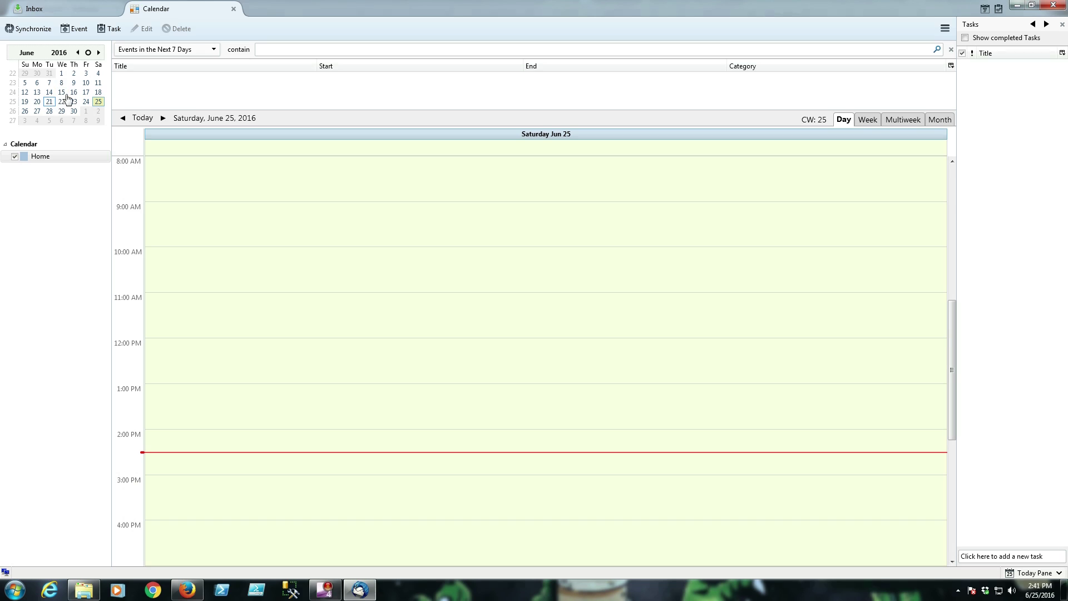
# Switch the calendar from Week through Multiweek to Month view for June 2016, and select June 1.
pyautogui.click(870, 120)
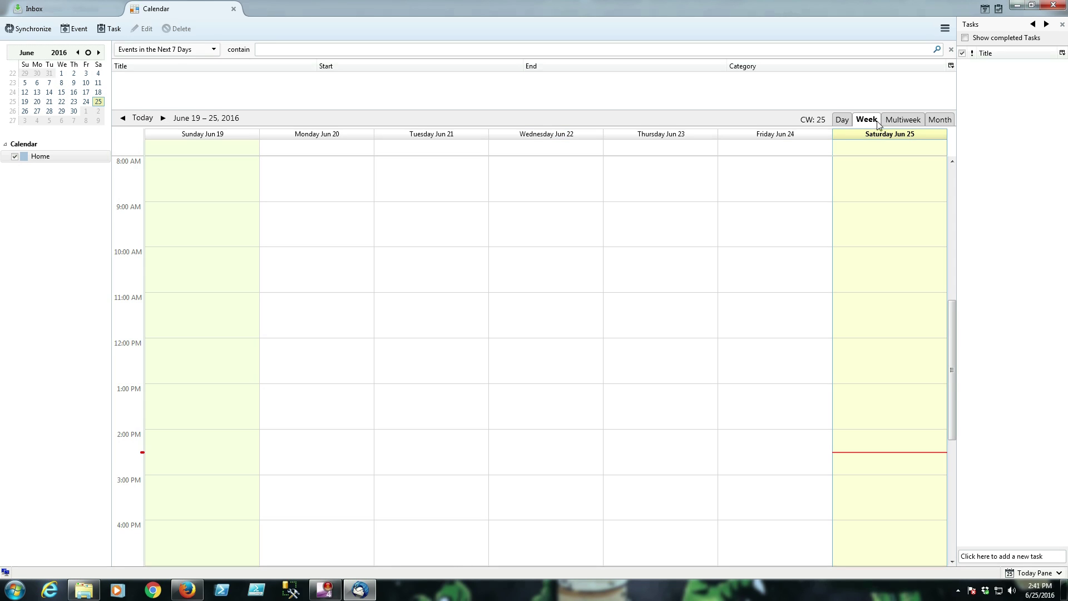
pyautogui.click(903, 120)
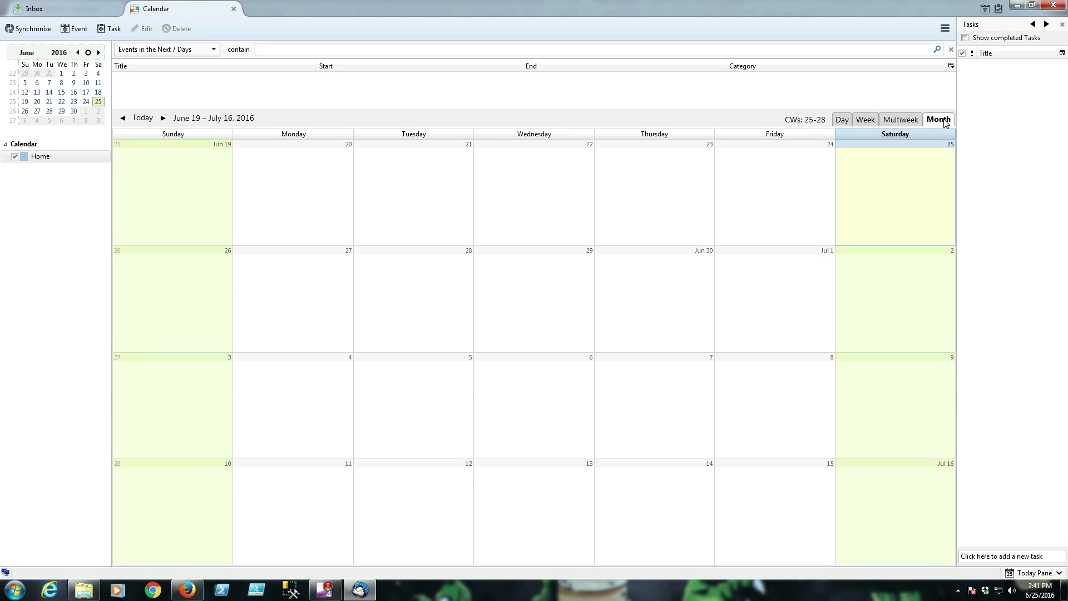
pyautogui.click(940, 120)
pyautogui.scroll(-4, 385, 233)
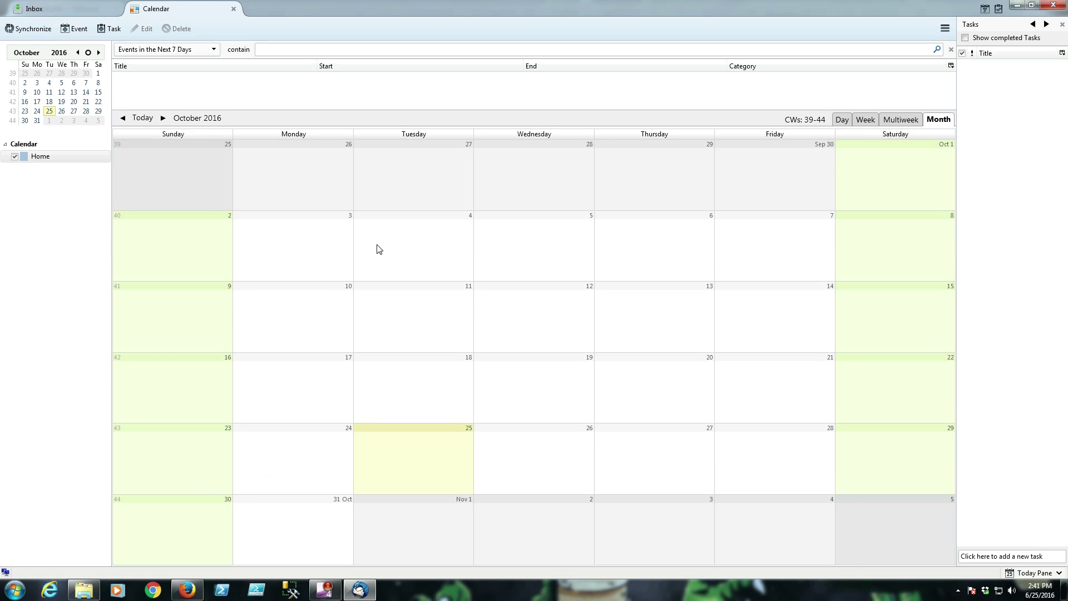
pyautogui.scroll(1, 377, 249)
pyautogui.scroll(1, 376, 249)
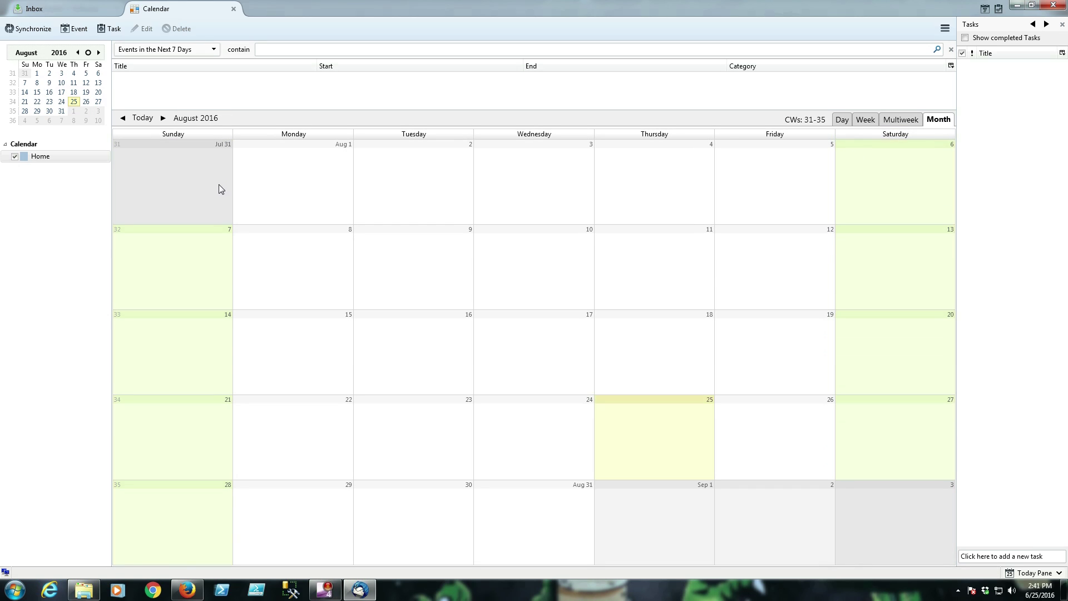
pyautogui.scroll(1, 206, 120)
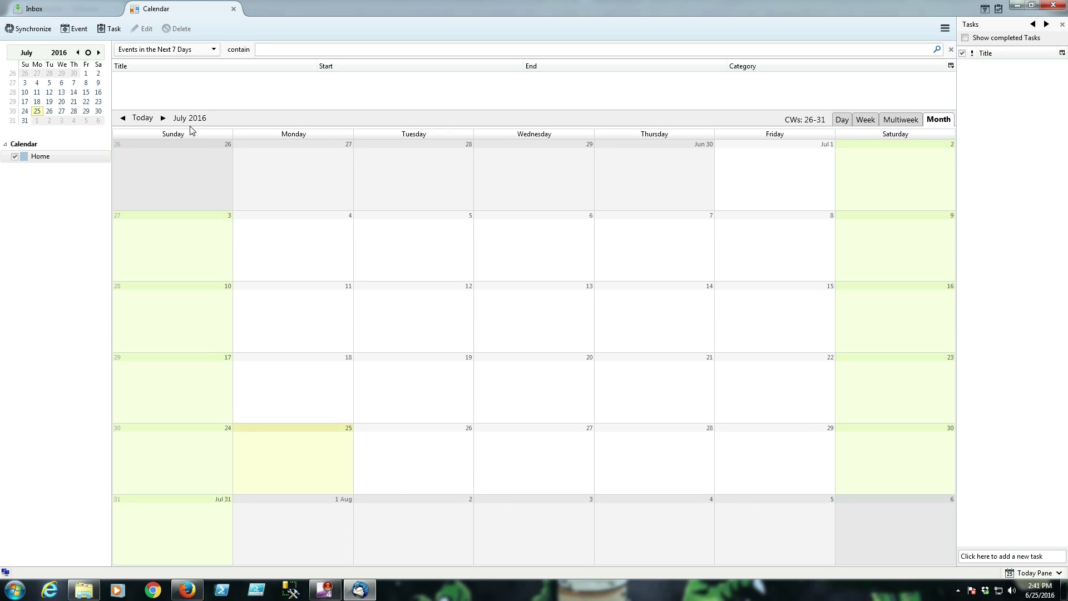
pyautogui.scroll(1, 415, 209)
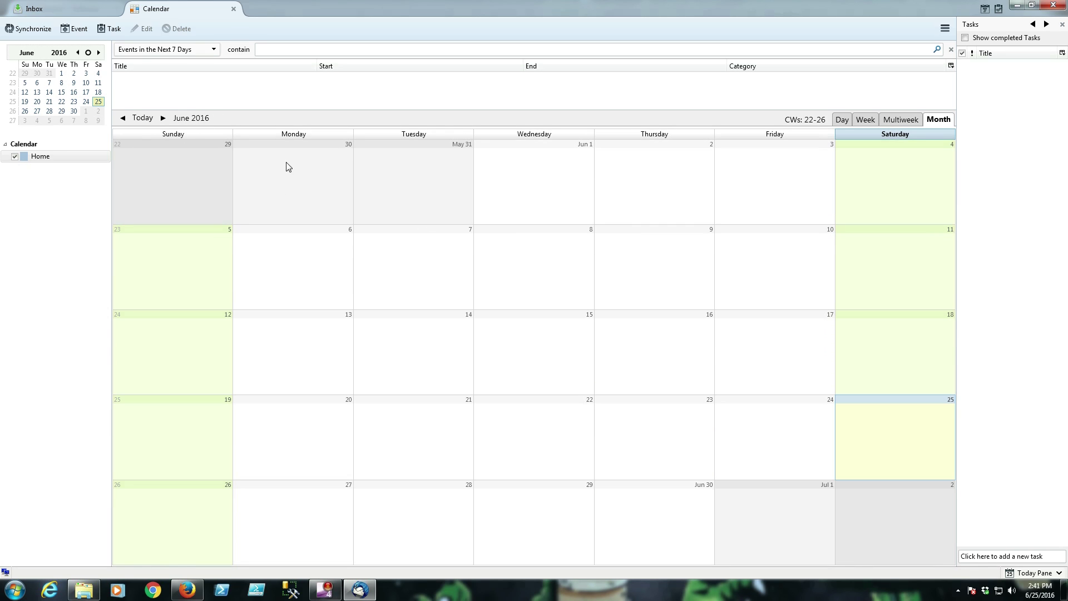
pyautogui.click(78, 53)
pyautogui.click(98, 52)
pyautogui.click(527, 184)
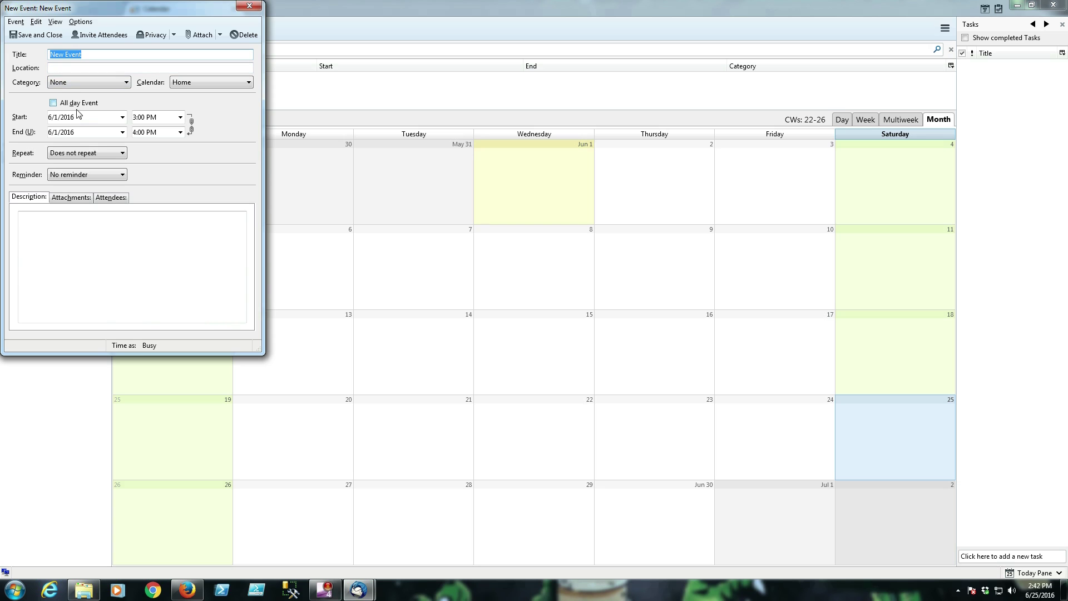
# Close the June 1 New Event window without saving it.
pyautogui.click(249, 7)
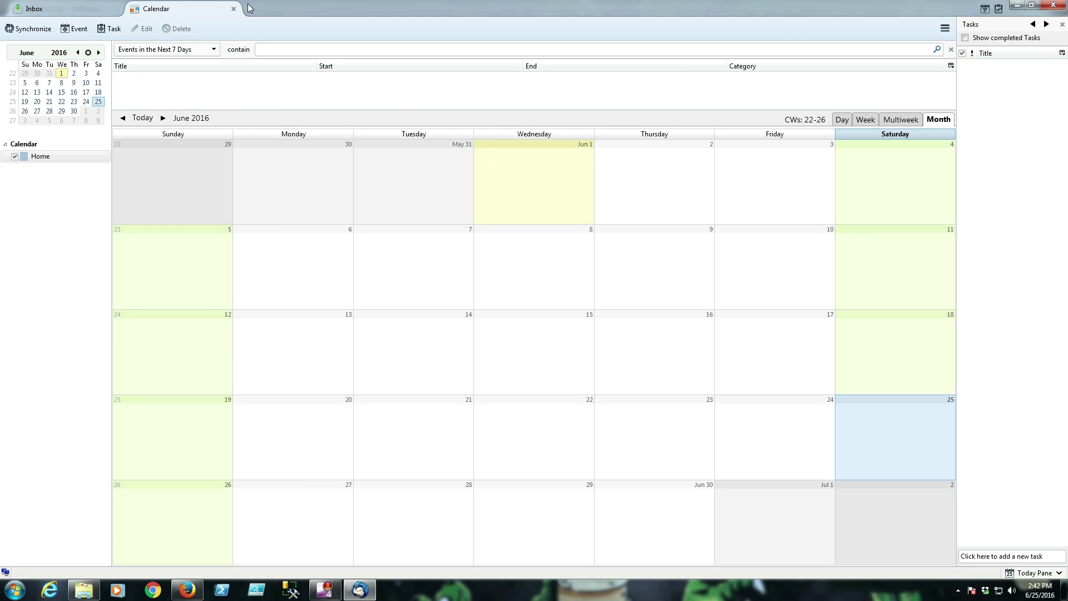